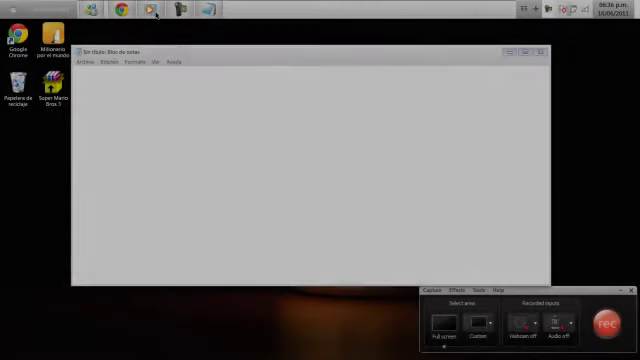
text(Bienvenidos youtuberos)
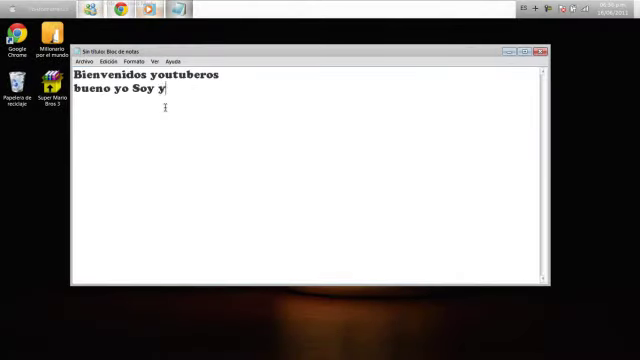
text(oAmoFerrari15)
- Start a new line in the Notepad welcome note
key(Return)
key(Return)
text(bueno en este tutoriales les enseño a como descargar super mario bros 3!)
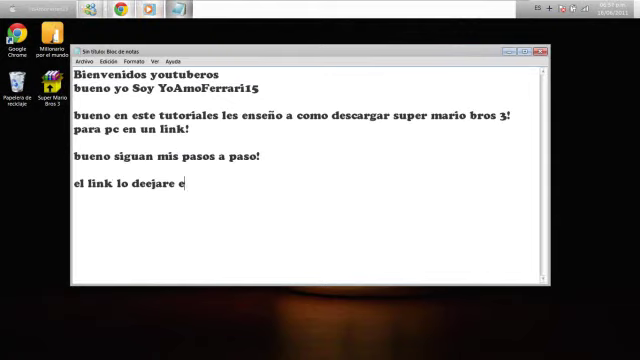
- Add the Megaupload link to the note, hide Notepad, and bring up Chrome
key(Return)
text(http://www.megaupload.com/?d=HGNGDN2K)
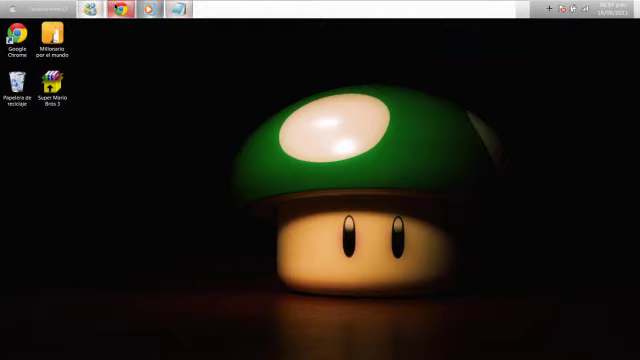
click(121, 8)
- Load the Super Mario Bros 3.exe (541.97 KB) Megaupload page, select its description, then close it
key(ctrl+t)
key(ctrl+v)
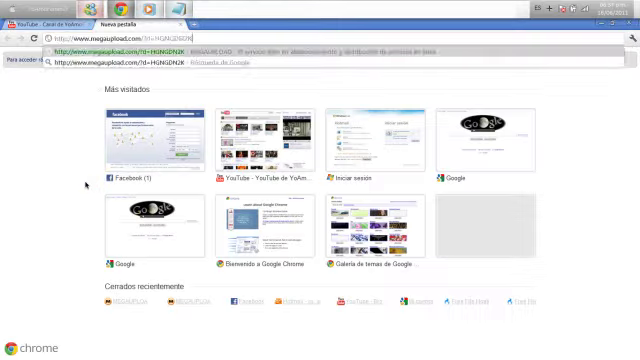
key(Return)
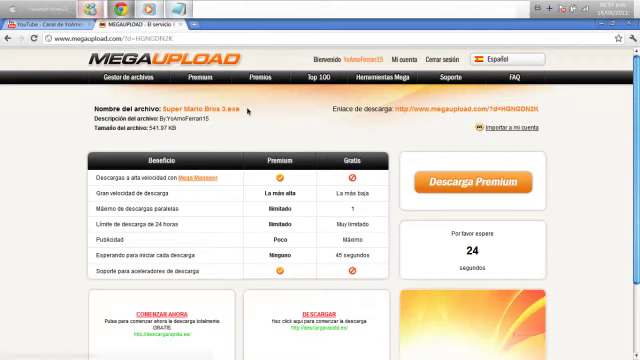
drag(161, 118, 212, 119)
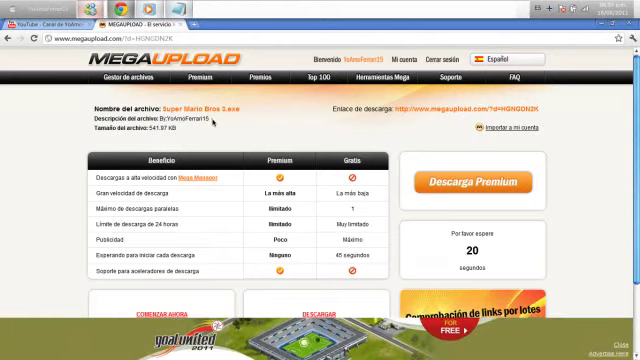
key(ctrl+w)
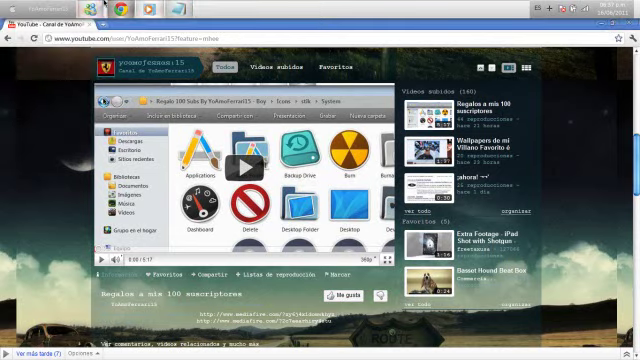
- Hide the browser to show the desktop and restore the Notepad notes
key(super+d)
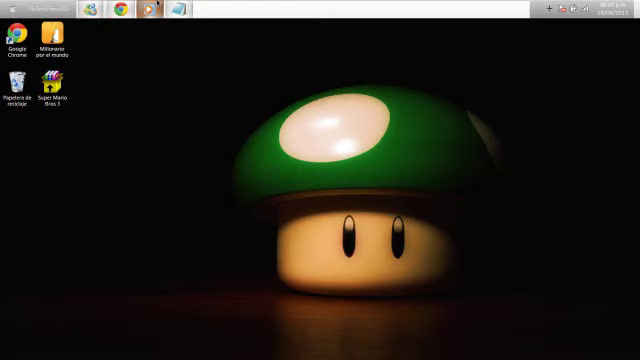
click(178, 9)
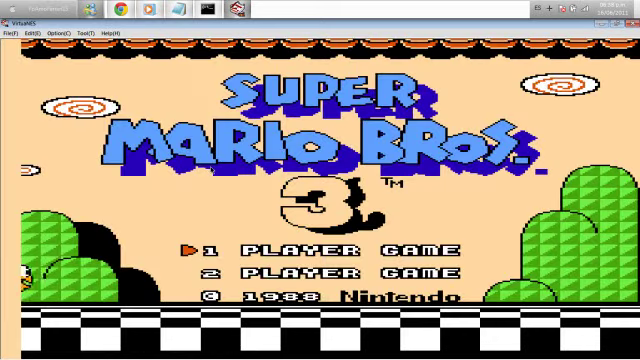
- Start a 1 PLAYER GAME and move Mario from START into World 1 level 1
key(Return)
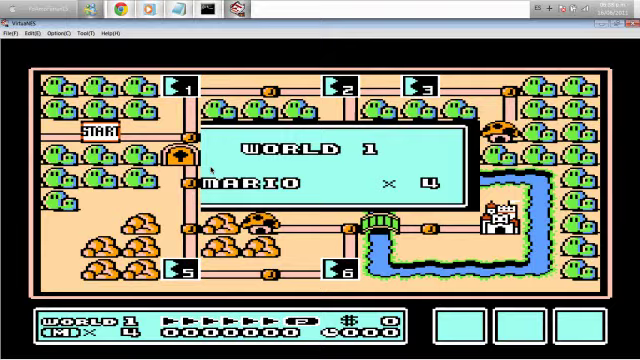
key(Right)
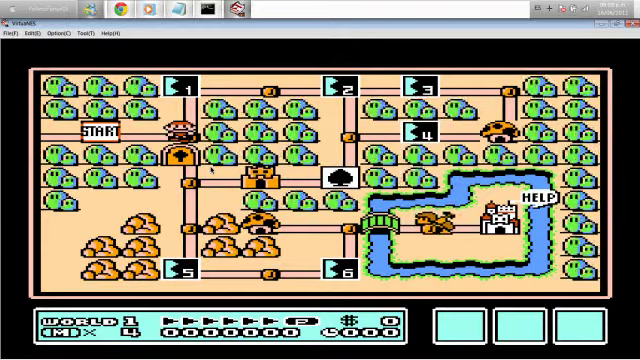
key(Up)
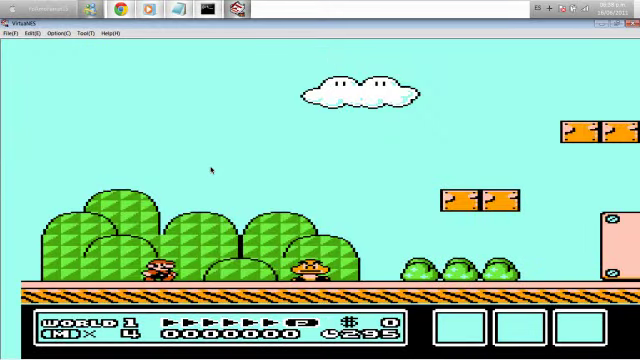
- Run into the level and hit the first ? blocks to collect a coin
key(Right)
key(x)
key(Right)
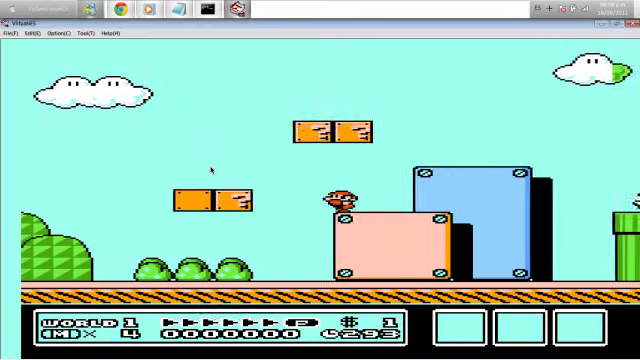
key(x)
key(Left)
key(x)
- Release the mushroom from the next ? block and grab it to become Super Mario
key(Right)
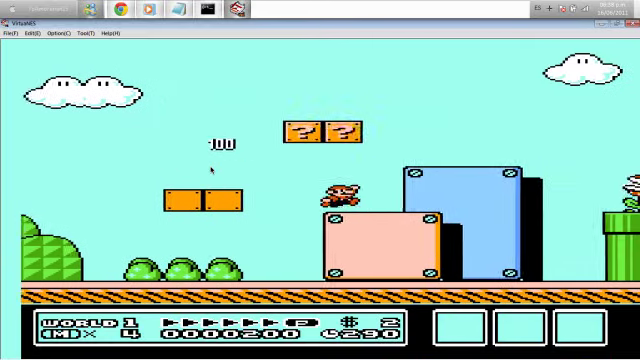
key(x)
key(Right)
key(Right)
key(x)
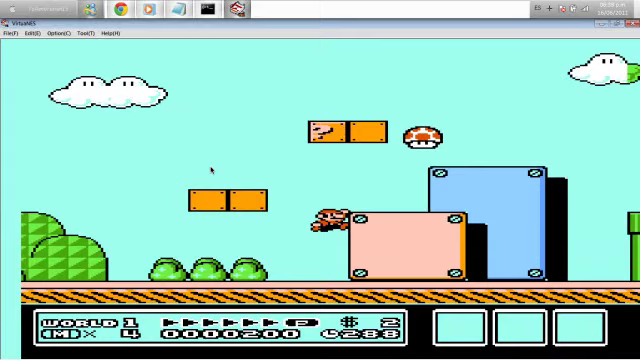
key(Right)
key(Left)
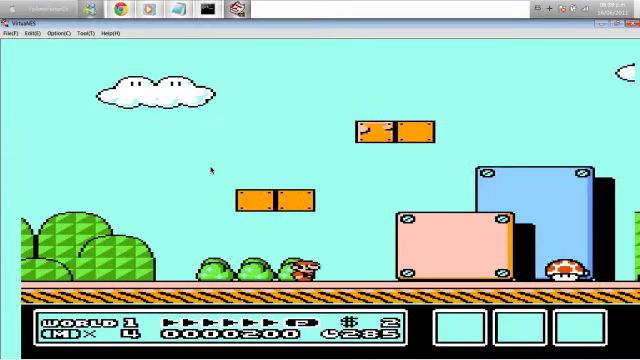
key(Right)
- Hop onto the pink block and stomp the first enemy for points
key(Right)
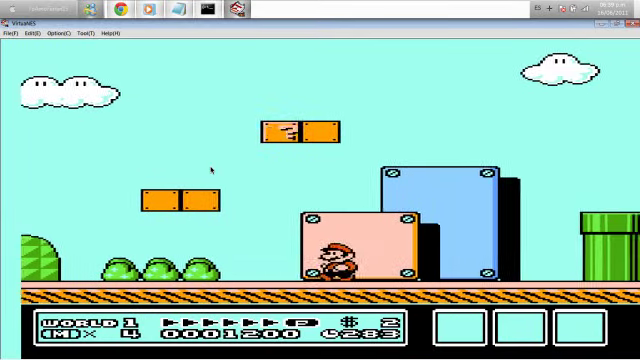
key(Right)
key(x)
key(Right)
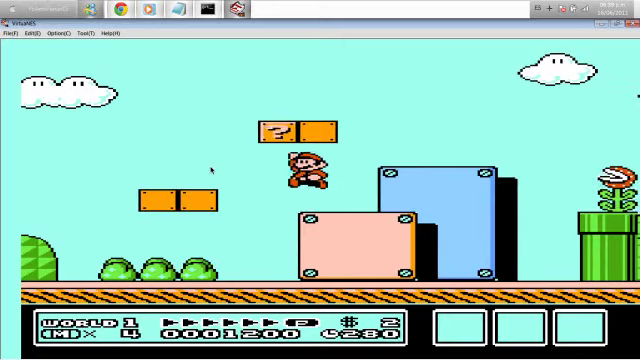
key(Left)
key(Right)
key(x)
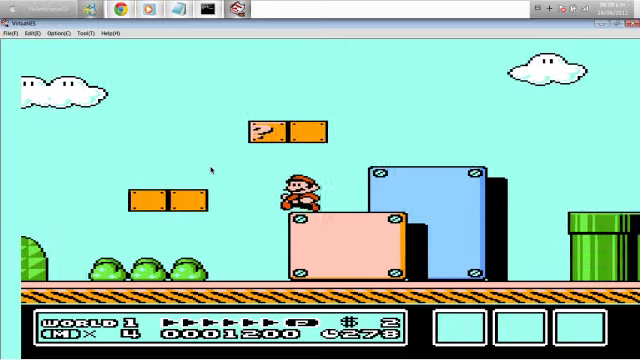
key(Left)
key(x)
key(Right)
key(Right)
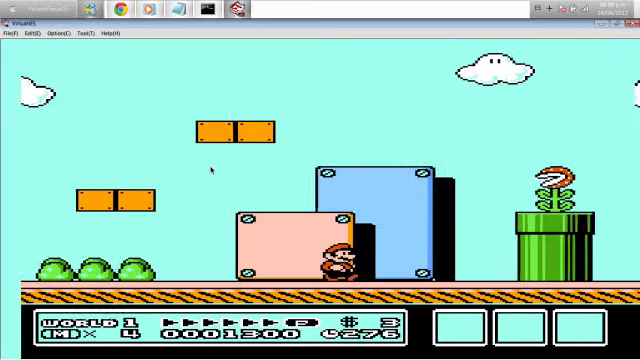
key(Right)
- Jump past the piranha plant pipe and across the platforms, scoring 100 points
key(Right)
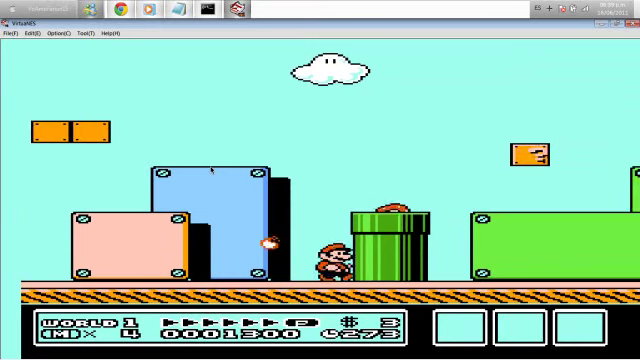
key(Right)
key(x)
key(Right)
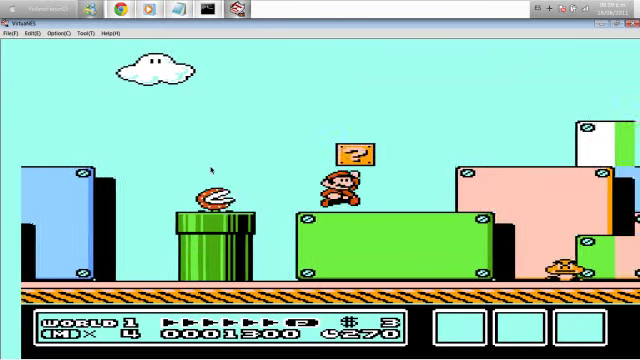
key(Right)
key(x)
key(Right)
key(Right)
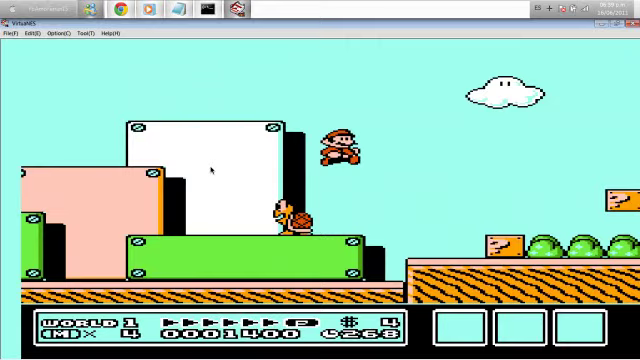
key(Right)
- Head back left and stomp the Koopa into its shell
key(x)
key(Left)
key(x)
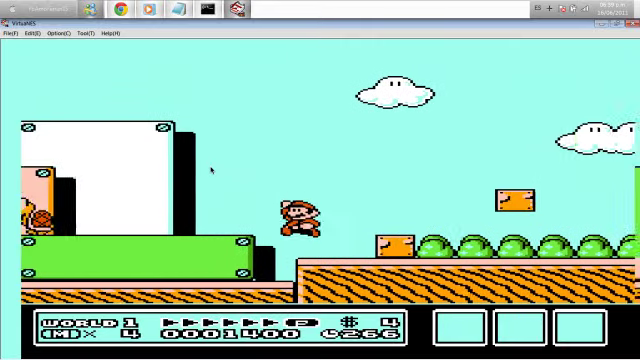
key(Left)
key(Left)
key(x)
key(Left)
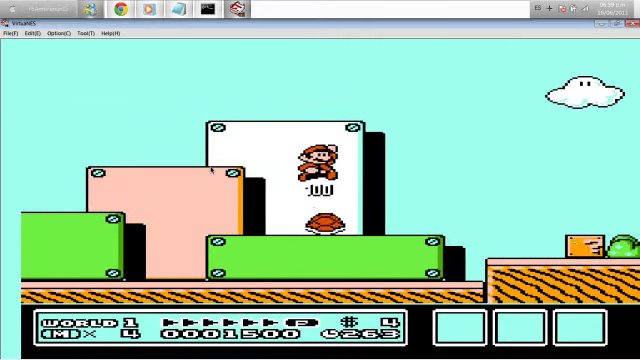
- Jump over the pink and orange blocks, then return right past the piranha pipe
key(Left)
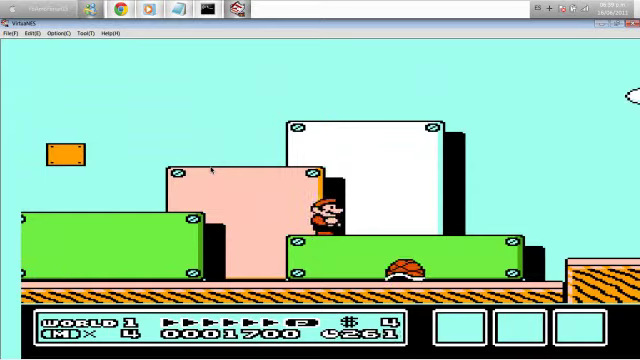
key(Left)
key(Left)
key(x)
key(Left)
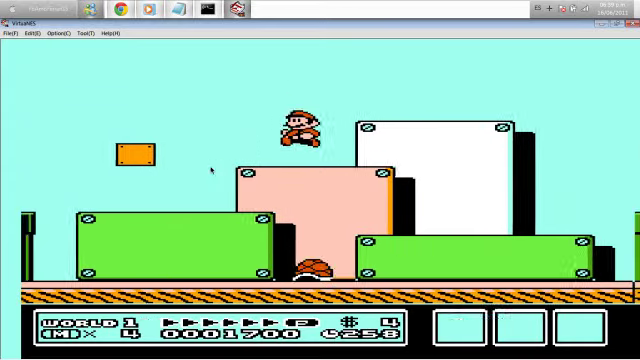
key(Left)
key(x)
key(Left)
key(Left)
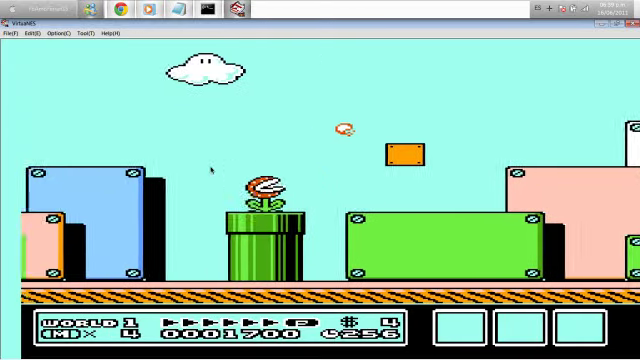
key(x)
key(Right)
key(x)
key(Right)
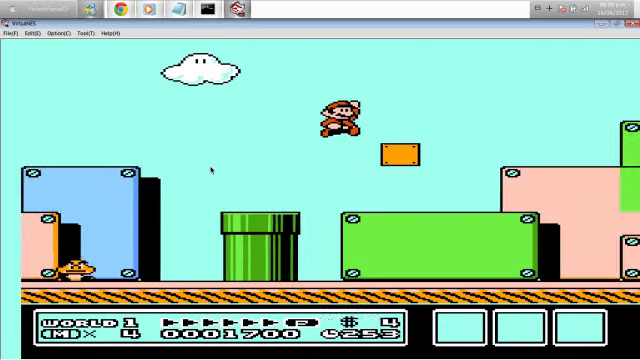
key(Right)
key(Right)
key(Right)
key(Right)
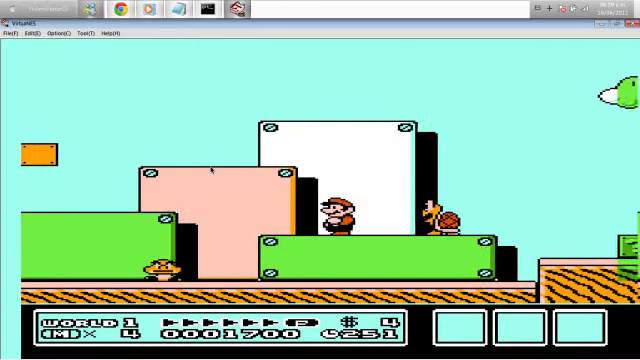
key(Right)
- Stomp the next Koopa into its shell and kick it while running right
key(Left)
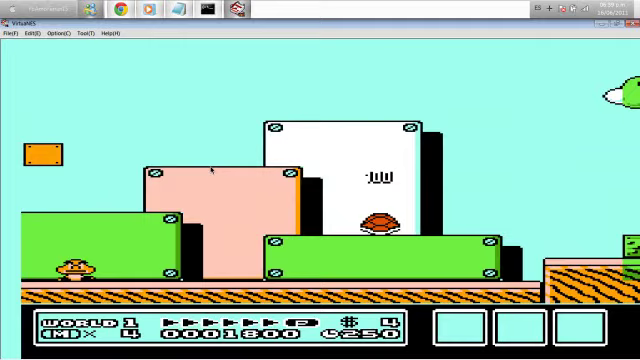
key(x)
key(Left)
key(Right)
key(Right)
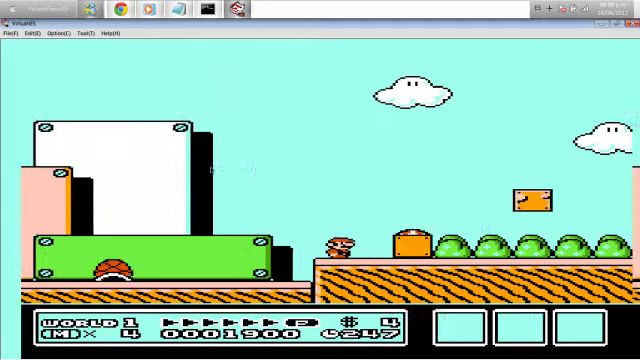
key(Right)
- Hit the question block for points and run right past the goombas
key(Right)
key(Right)
key(x)
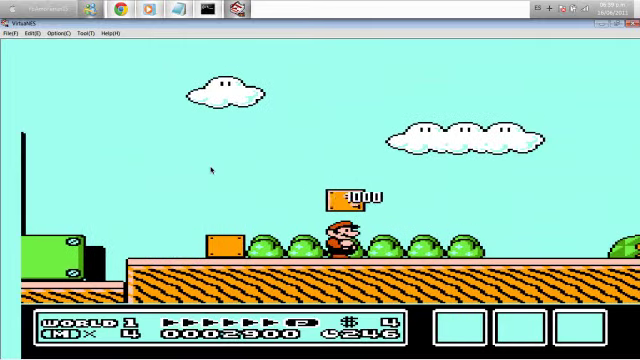
key(Right)
key(Right)
key(Right)
key(x)
key(Right)
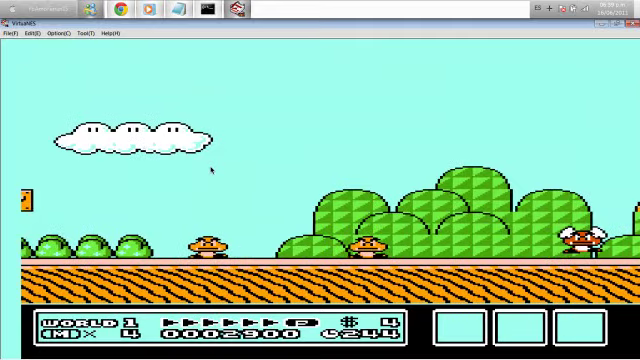
key(Right)
key(Right)
key(Right)
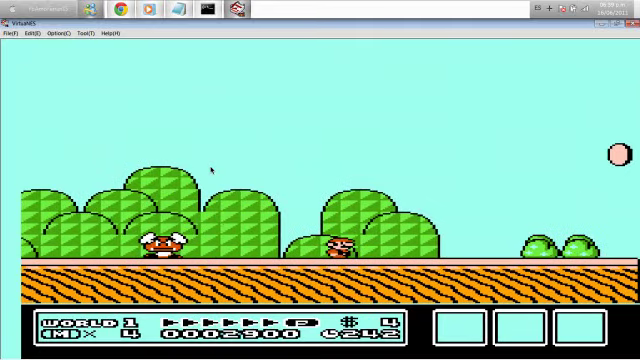
key(Right)
- Grab a coin, run past the flying paratroopas, and go back for the mushroom
key(Right)
key(x)
key(Right)
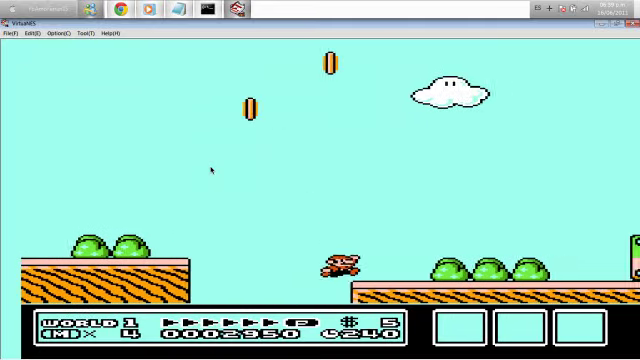
key(Right)
key(Right)
key(Right)
key(Right)
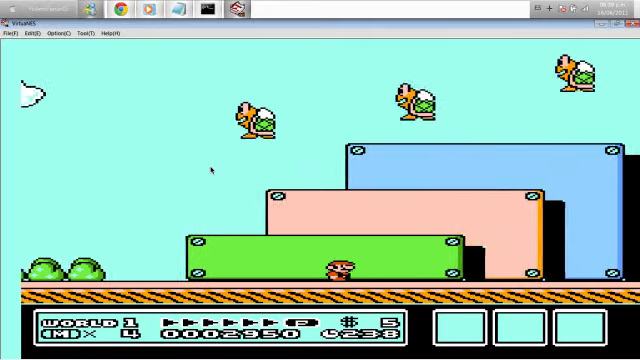
key(Right)
key(Right)
key(Right)
key(Right)
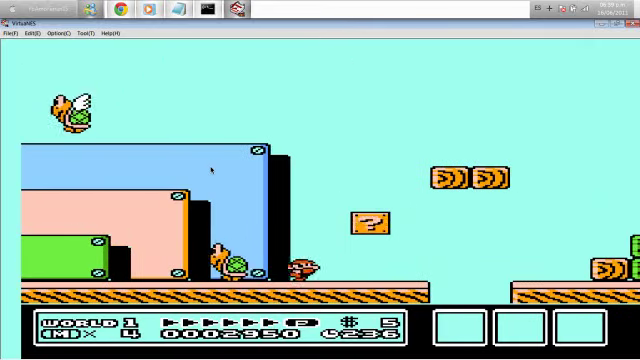
key(Right)
key(Right)
key(Right)
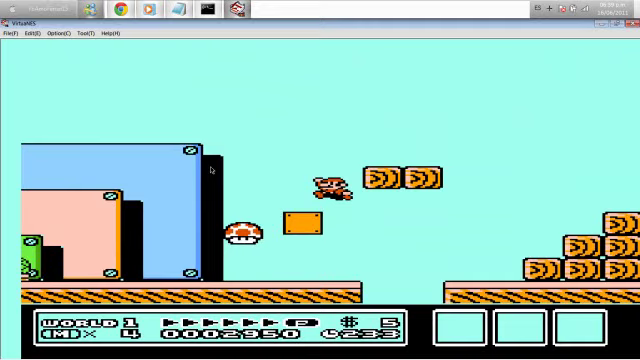
key(Left)
key(Left)
key(Left)
key(Left)
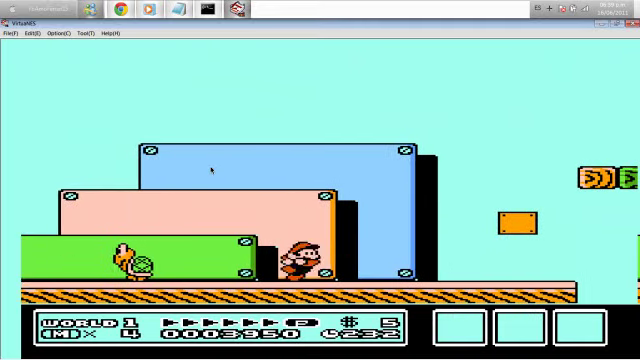
- Leap the gap, cross the jump block stacks, and clear the piranha plant pipe
key(Right)
key(Right)
key(Right)
key(Right)
key(x)
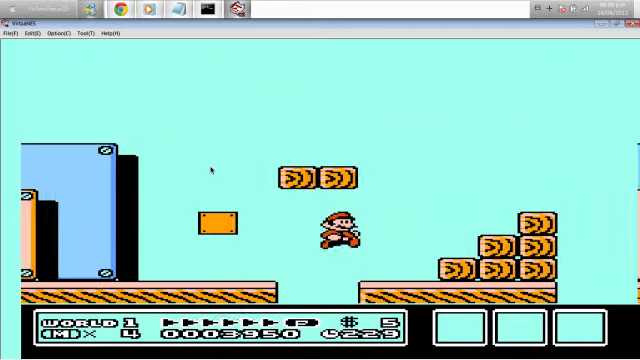
key(Right)
key(Right)
key(Right)
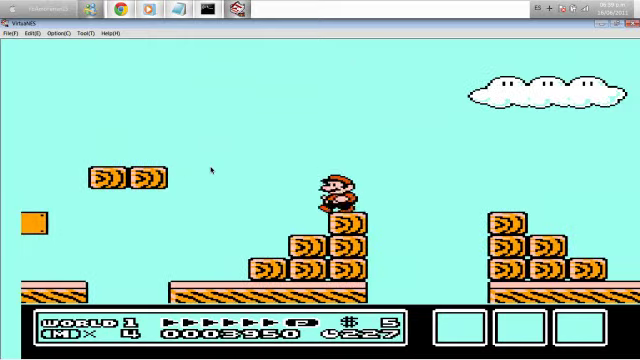
key(Right)
key(x)
key(Right)
key(Right)
key(Right)
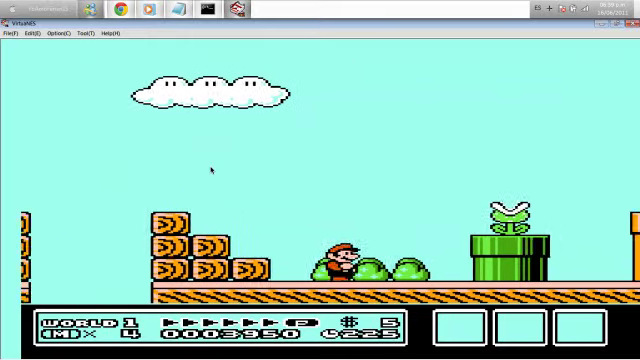
key(x)
key(Right)
key(Right)
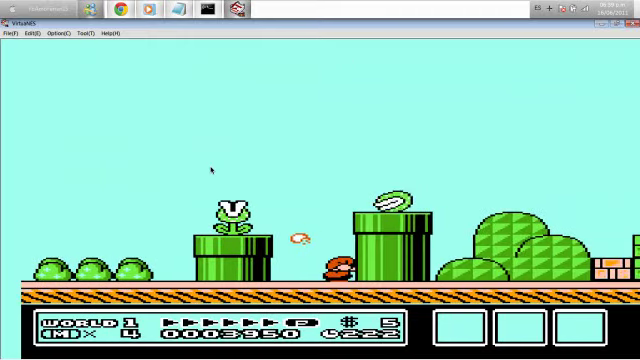
- Hop the pipes onto the brick stacks and jump over the Koopa
key(x)
key(Right)
key(x)
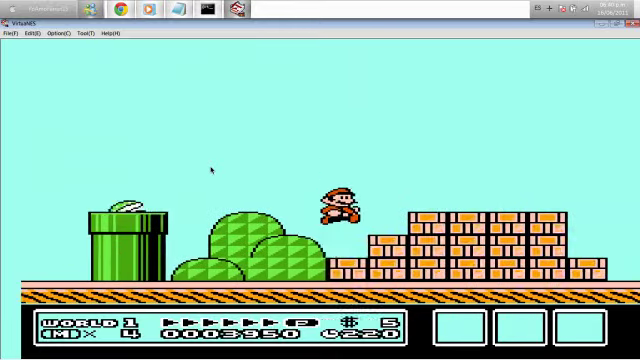
key(Right)
key(Right)
key(x)
key(Right)
key(Right)
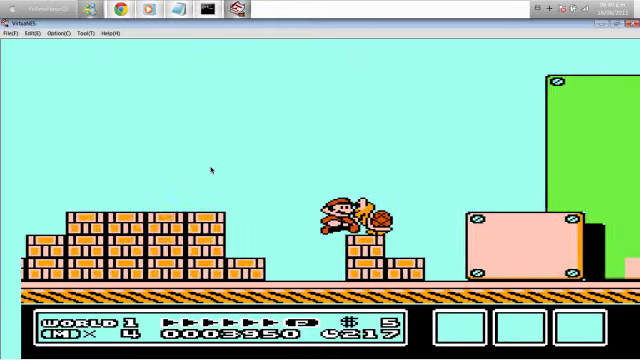
- Leap the tall green block and short pipe, then grab the mushroom goal card
key(Right)
key(Right)
key(x)
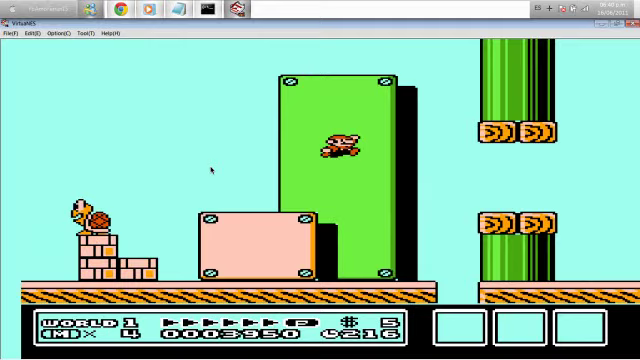
key(Right)
key(Right)
key(Right)
key(Right)
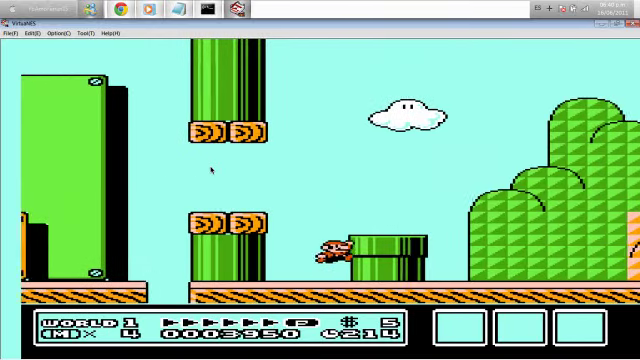
key(x)
key(Right)
key(Right)
key(Right)
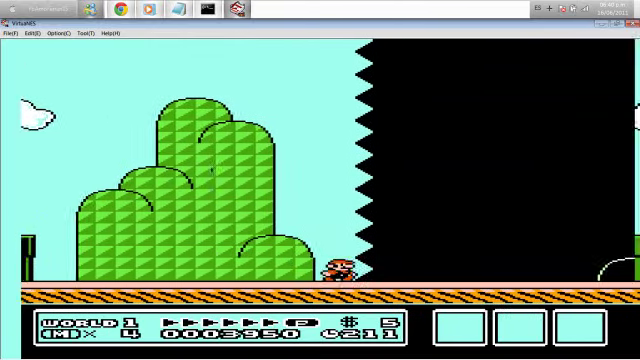
key(Right)
key(Right)
key(Right)
key(x)
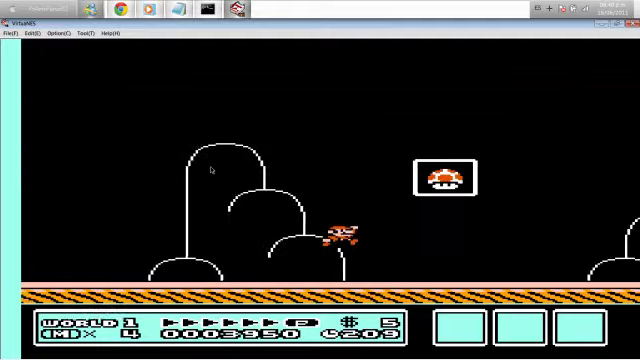
key(Right)
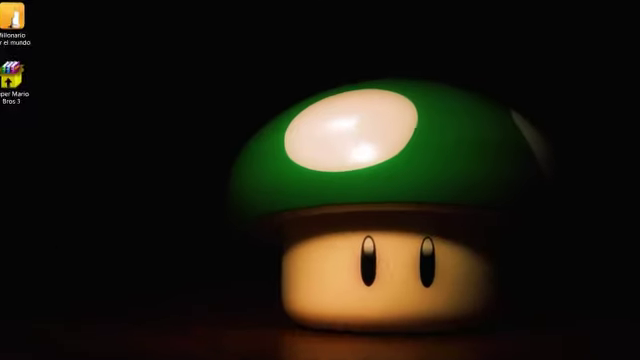